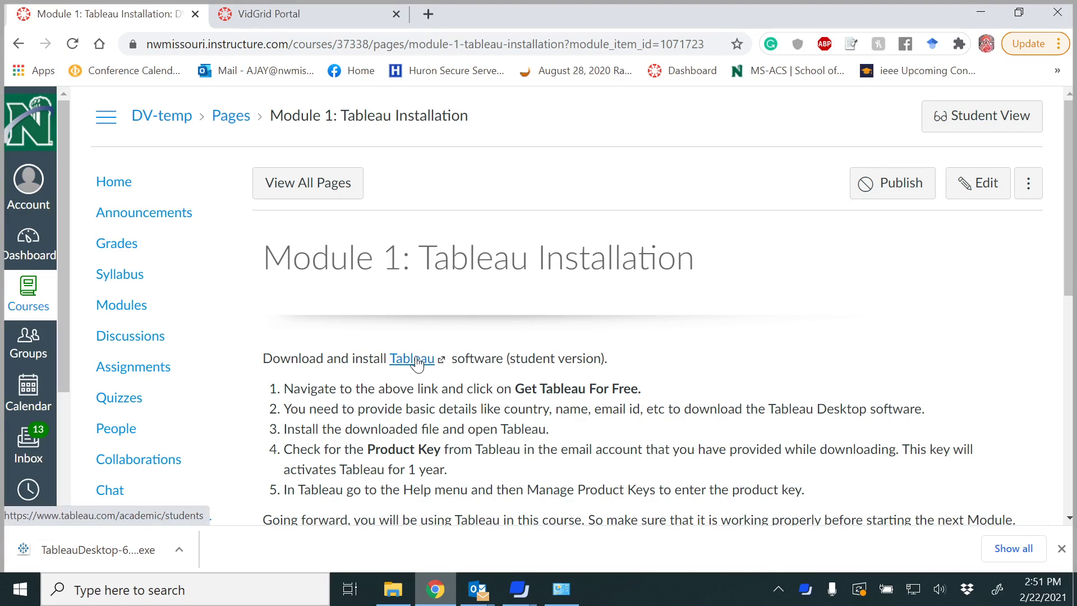
Open the Tableau for Students page linked in the course module and examine the fields and terms of the free license request form
click(417, 362)
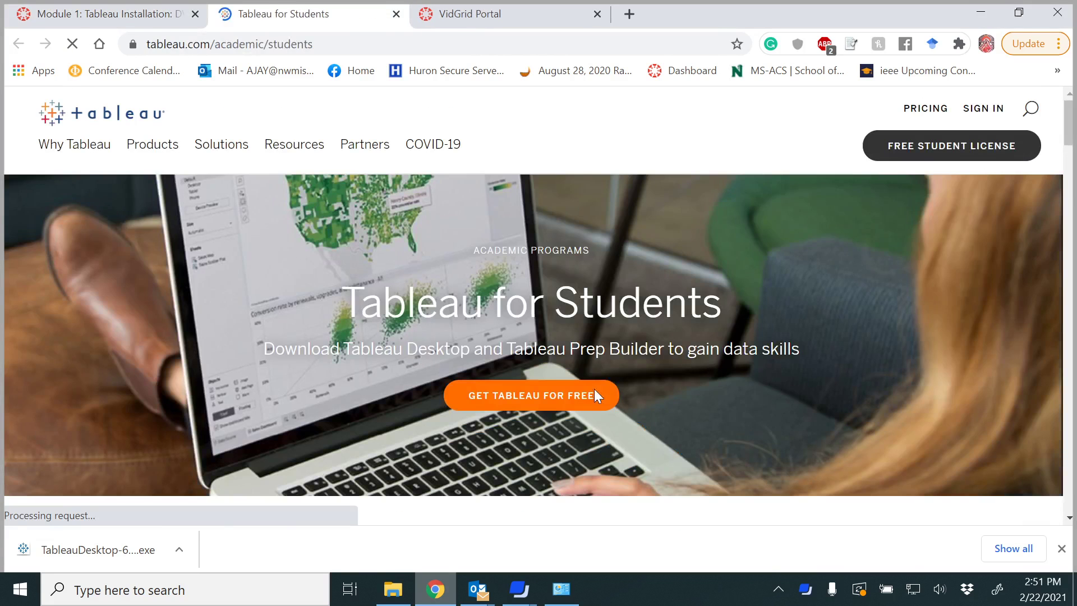
click(557, 398)
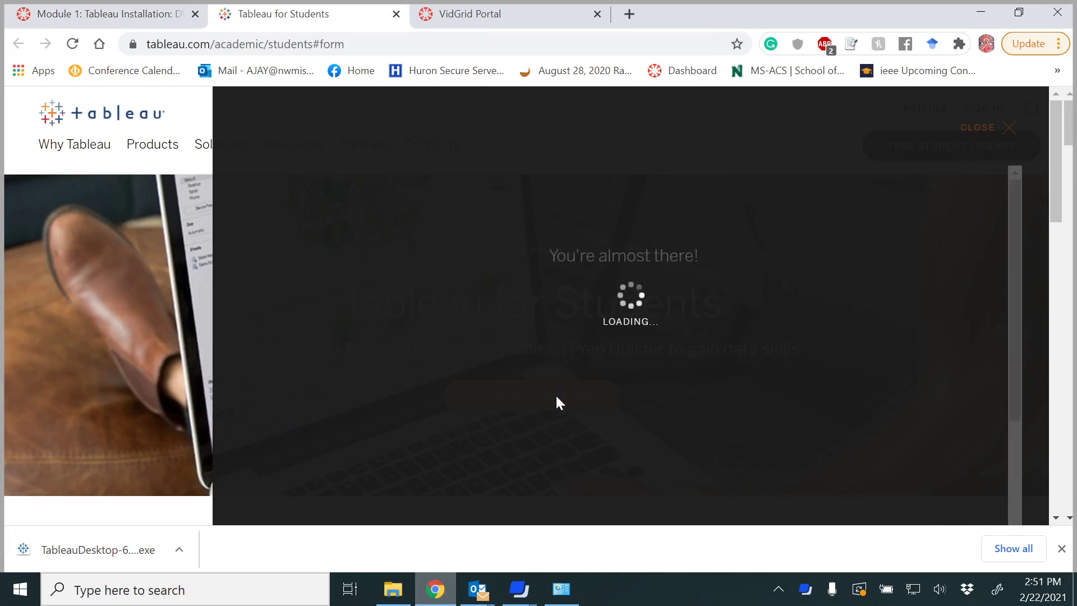
scroll(766, 334, down, 6)
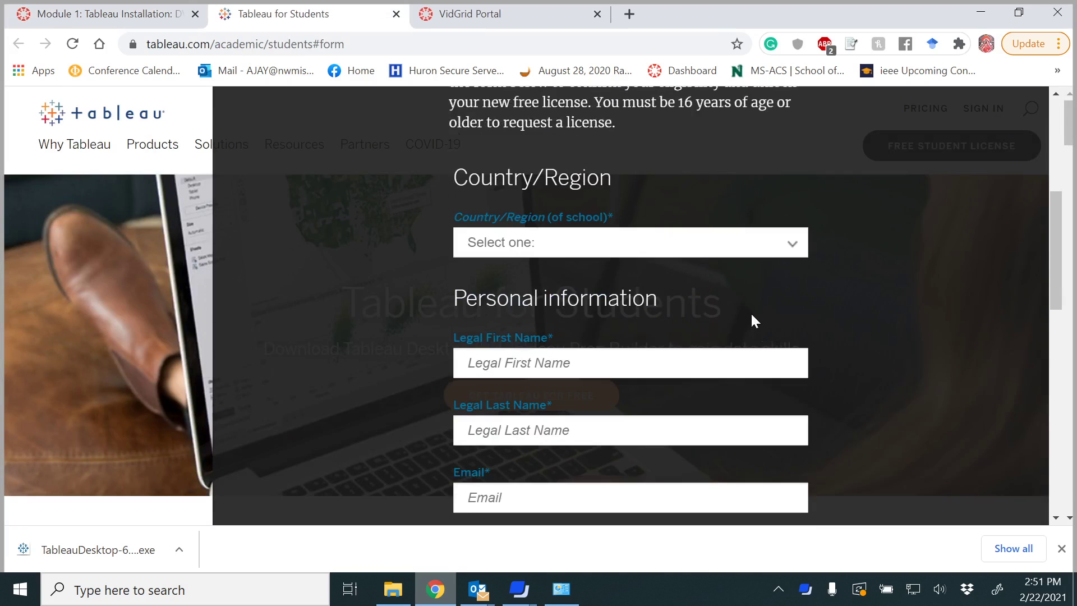
scroll(752, 317, down, 5)
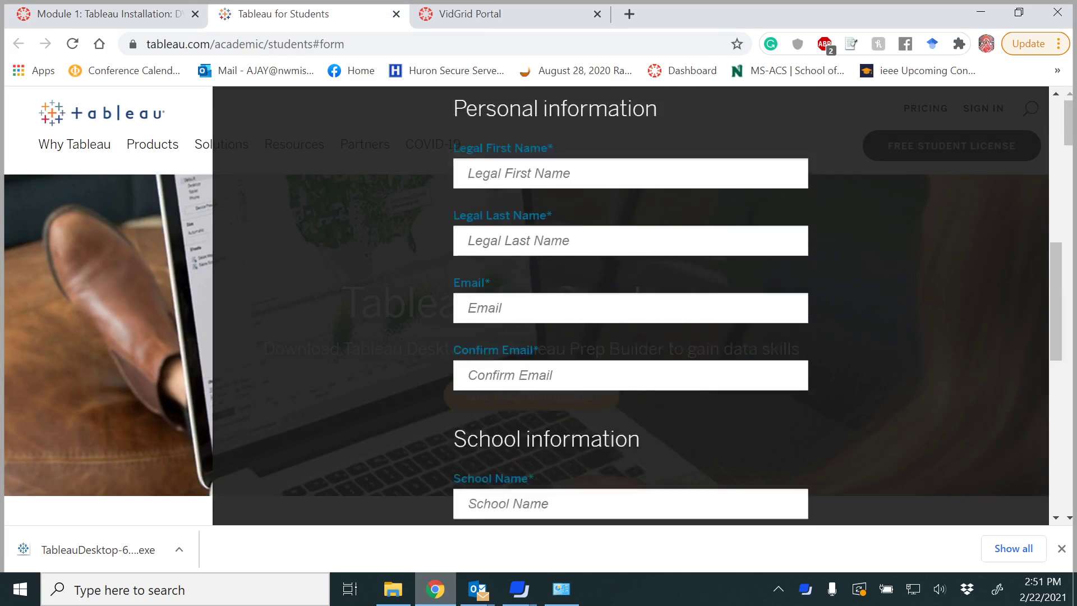
scroll(751, 317, down, 3)
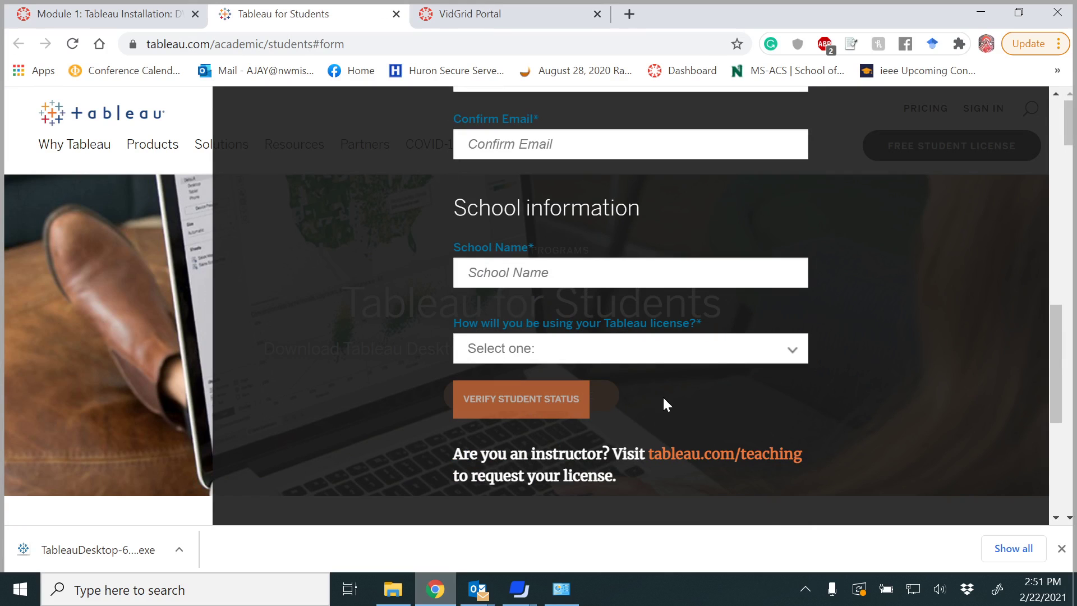
scroll(665, 395, down, 2)
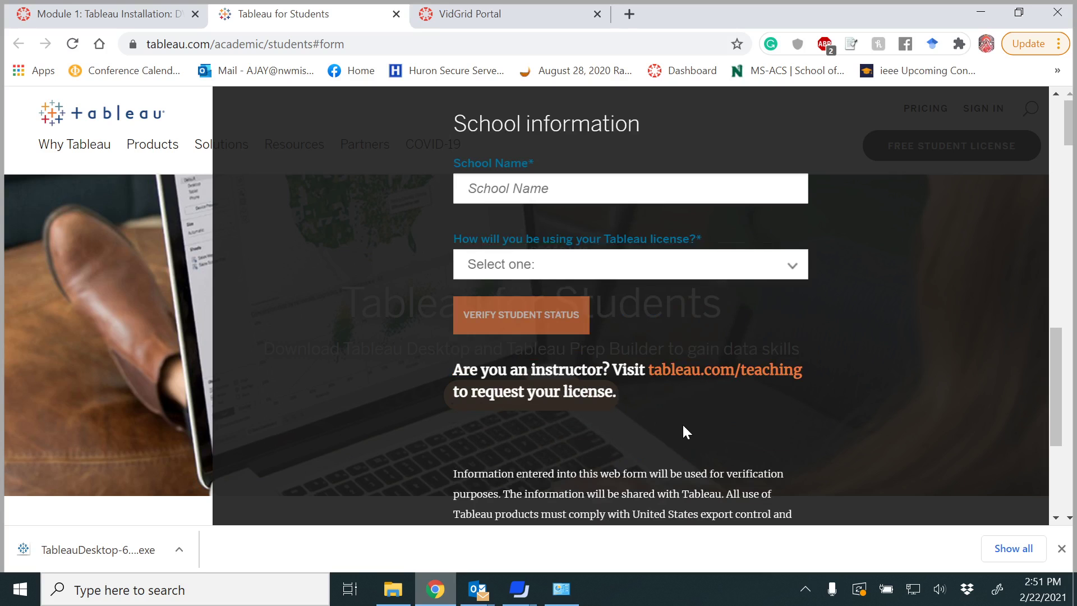
scroll(658, 443, down, 3)
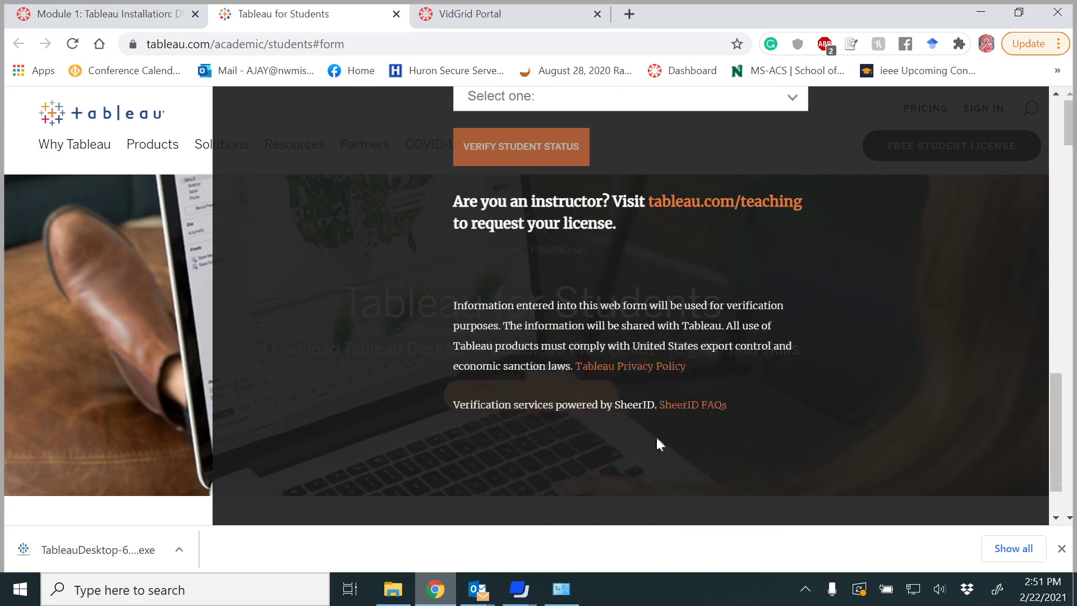
scroll(641, 454, up, 3)
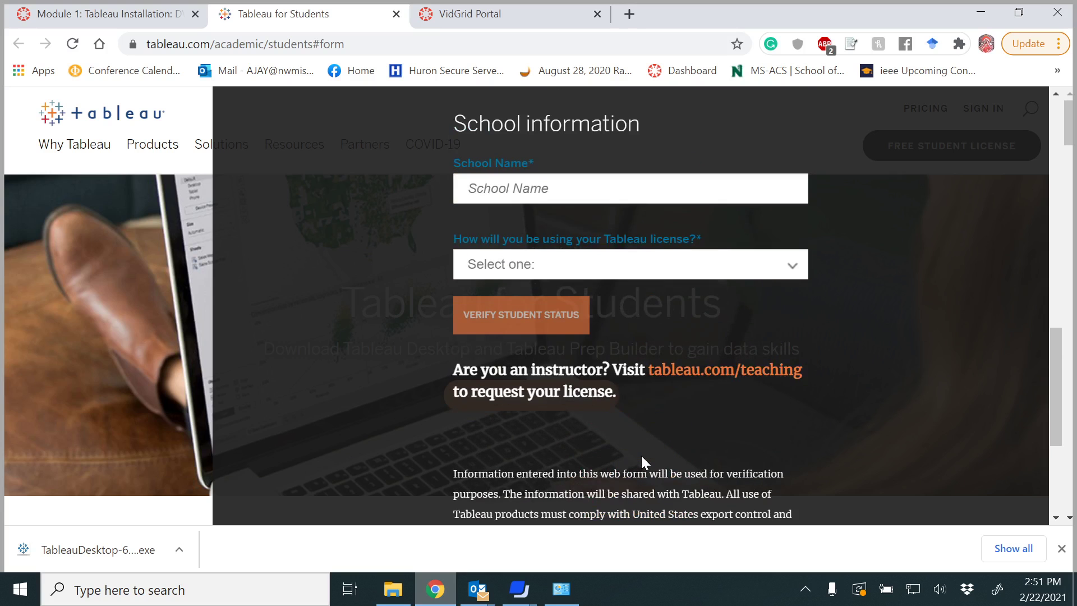
scroll(642, 462, up, 3)
scroll(643, 457, down, 5)
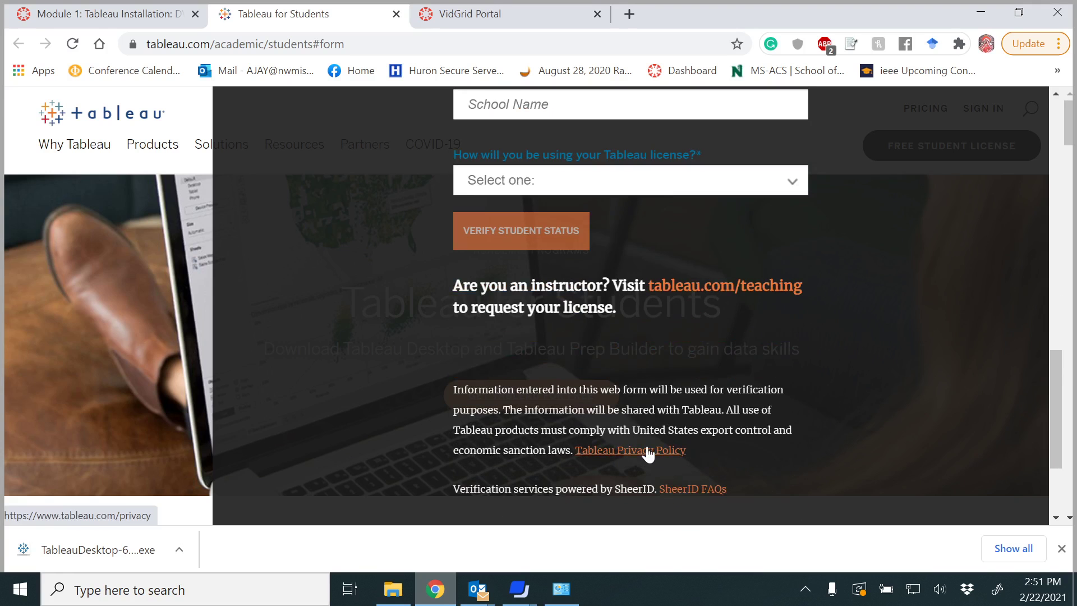
click(136, 480)
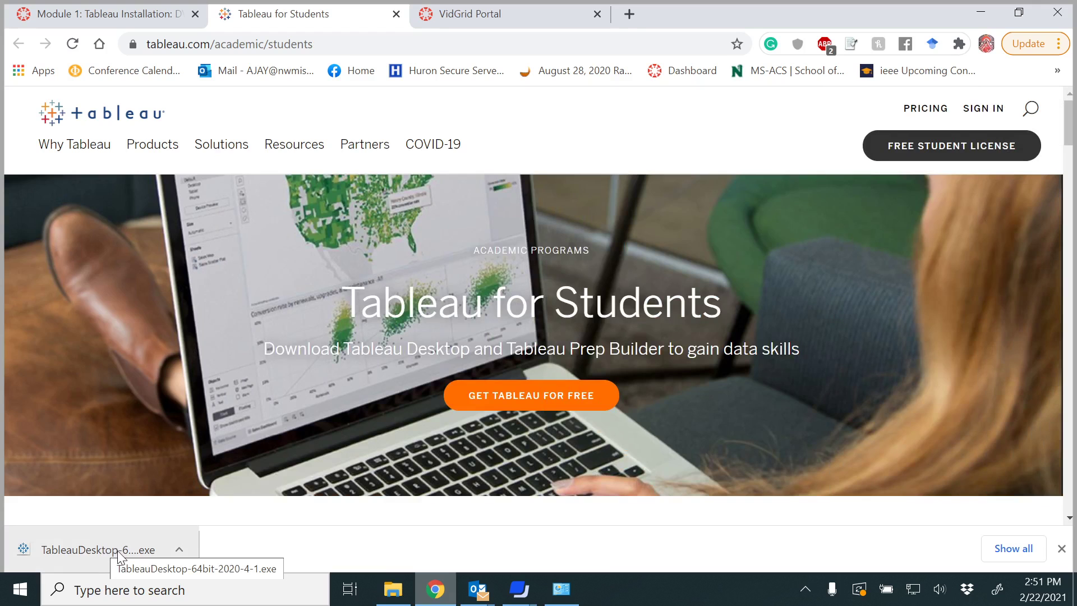
Launch the downloaded TableauDesktop-64bit-2020-4-1.exe installer and accept the terms of the license agreement
click(118, 554)
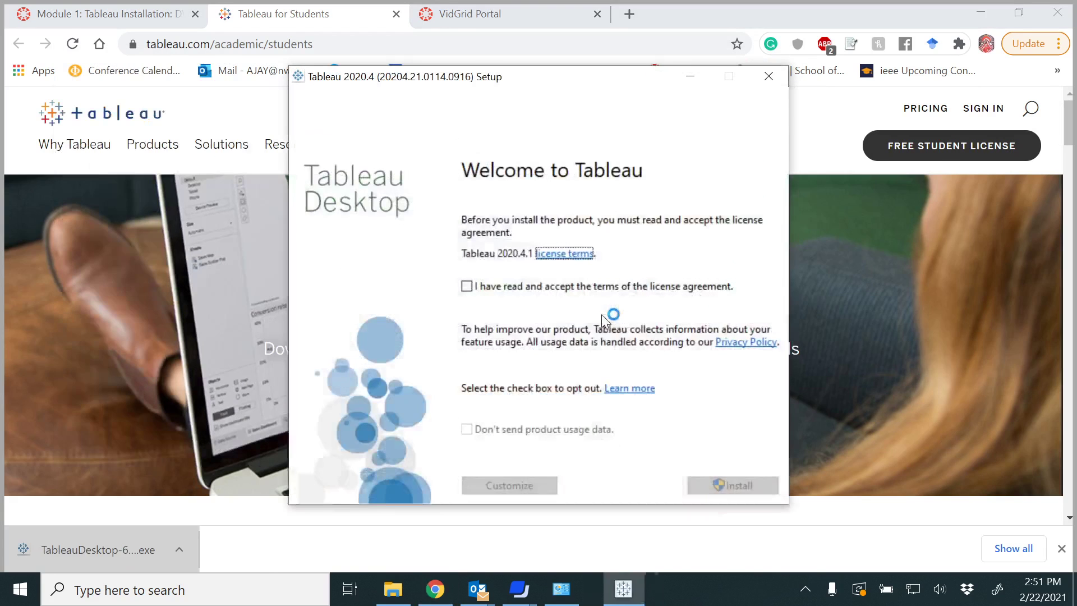
click(467, 286)
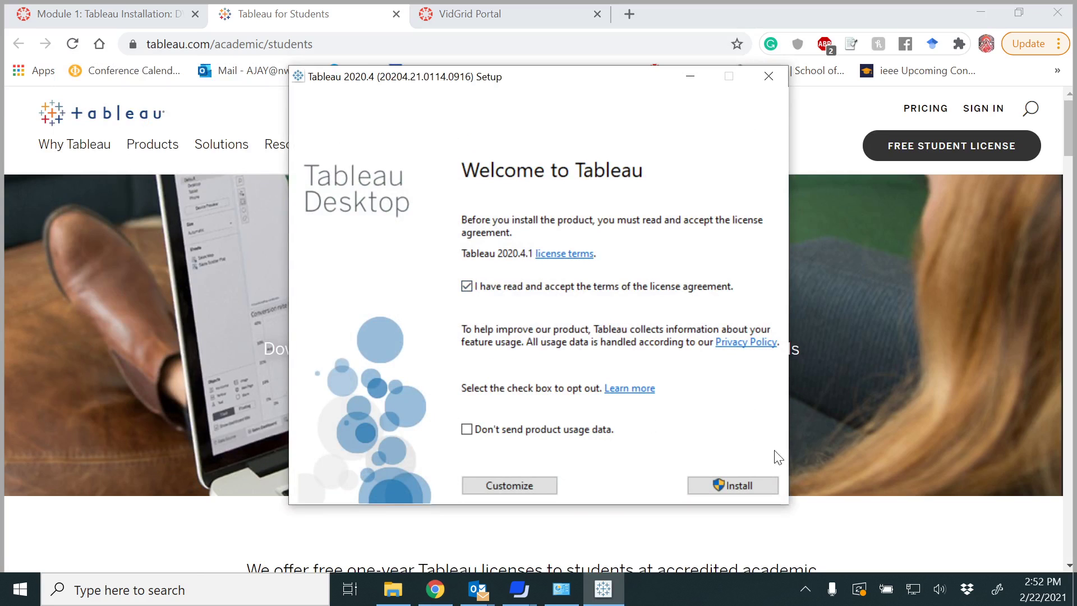
Skim the Tableau 2020.4.1 license terms, close the document and return to the setup window
click(570, 255)
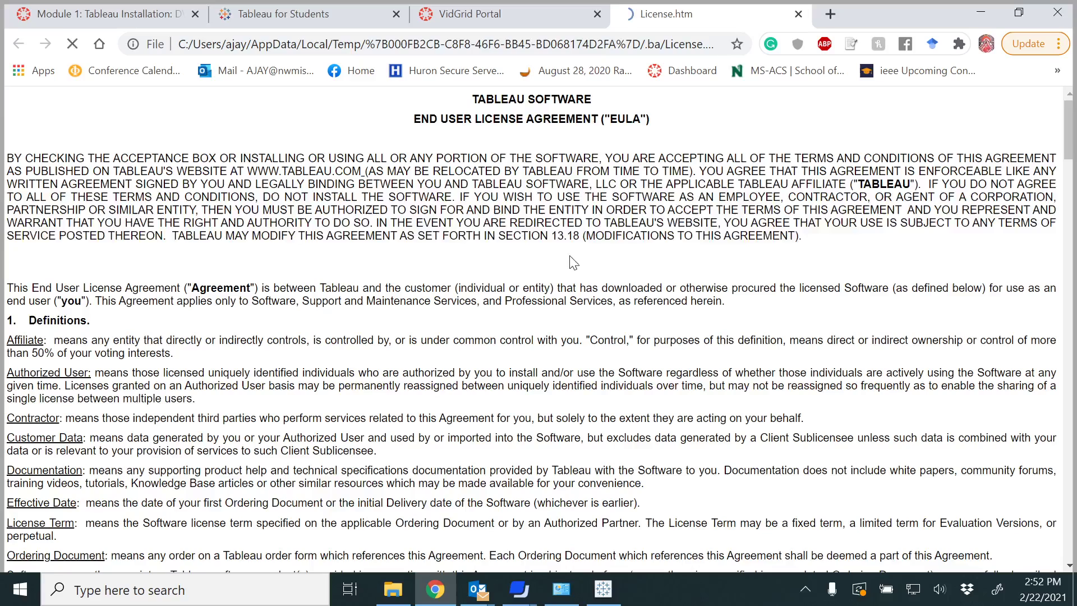
scroll(584, 272, down, 10)
scroll(538, 331, down, 7)
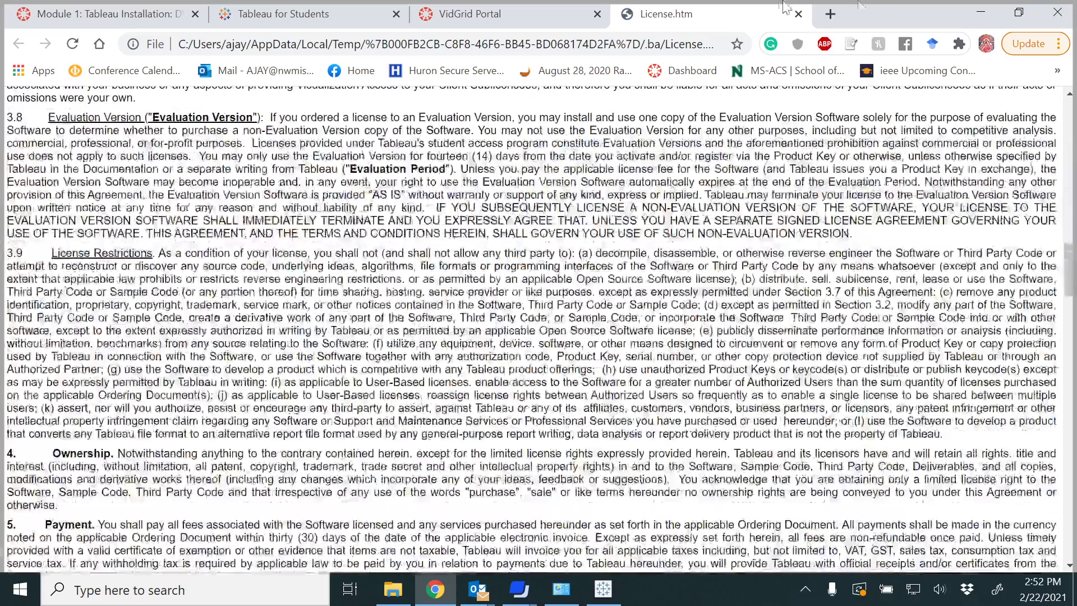
click(799, 13)
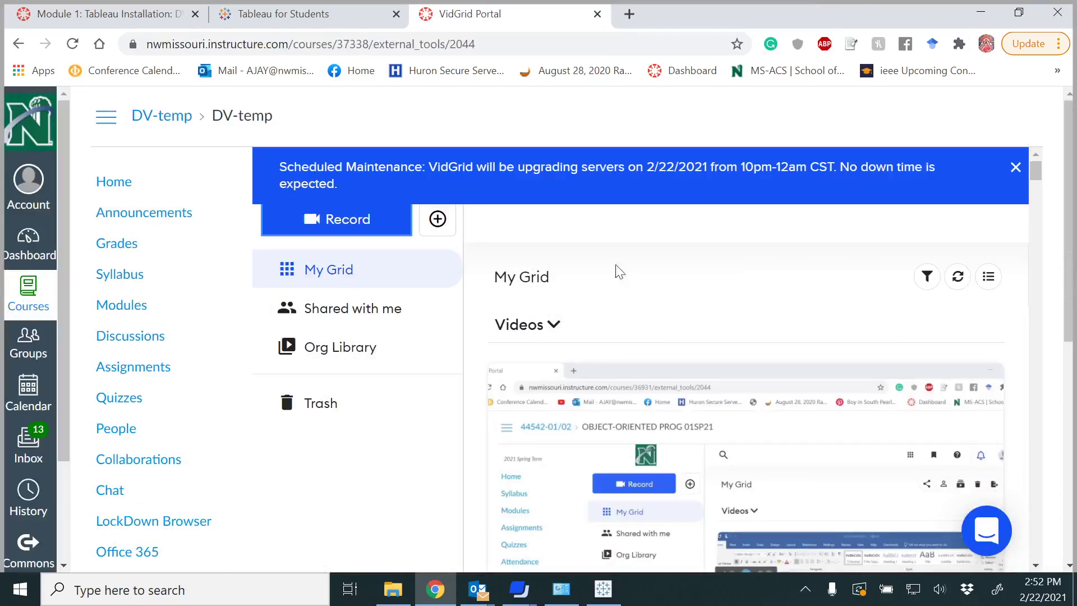
click(602, 596)
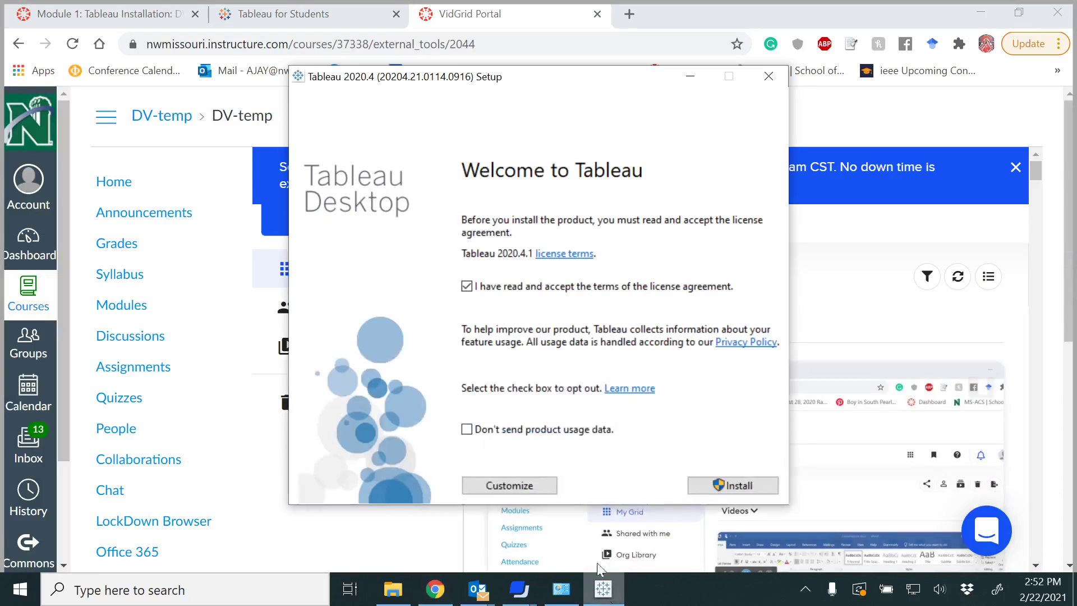
Install Tableau 2020.4.1 and bring up the Tableau Registration window
click(717, 487)
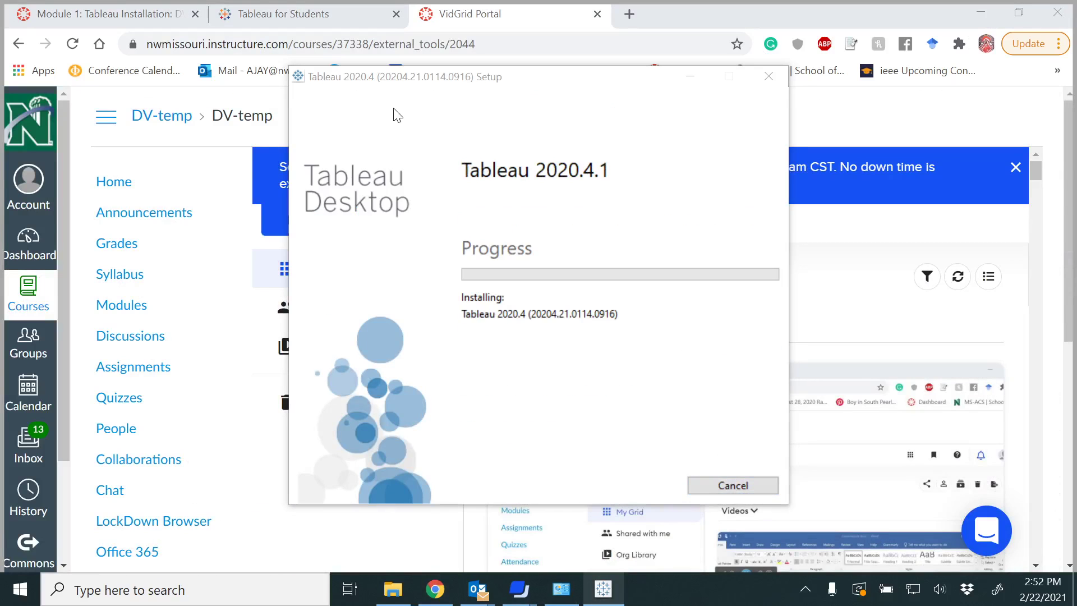
click(140, 14)
click(621, 590)
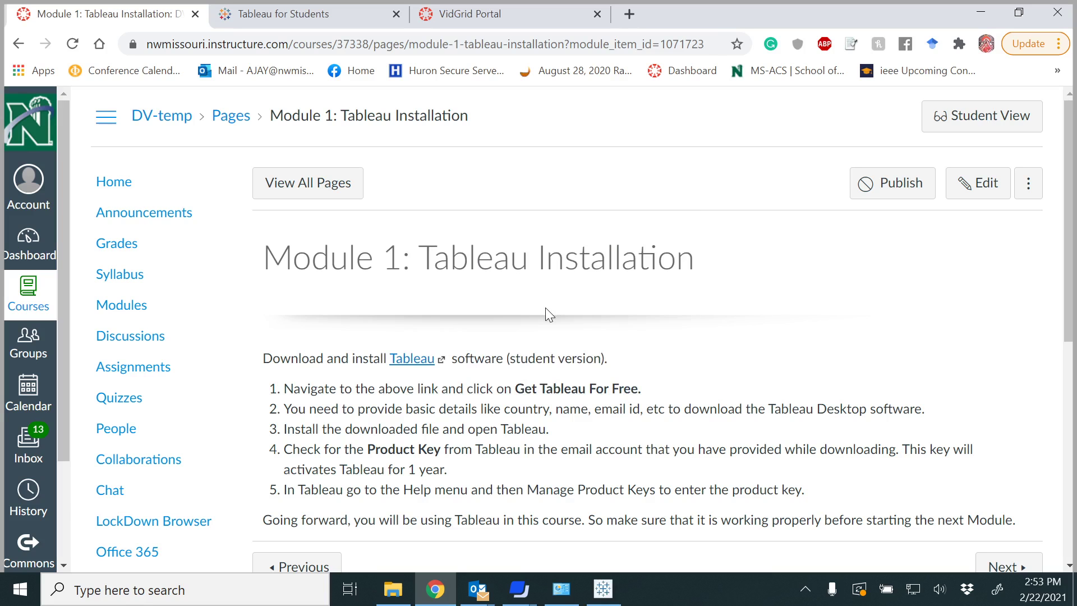
click(605, 589)
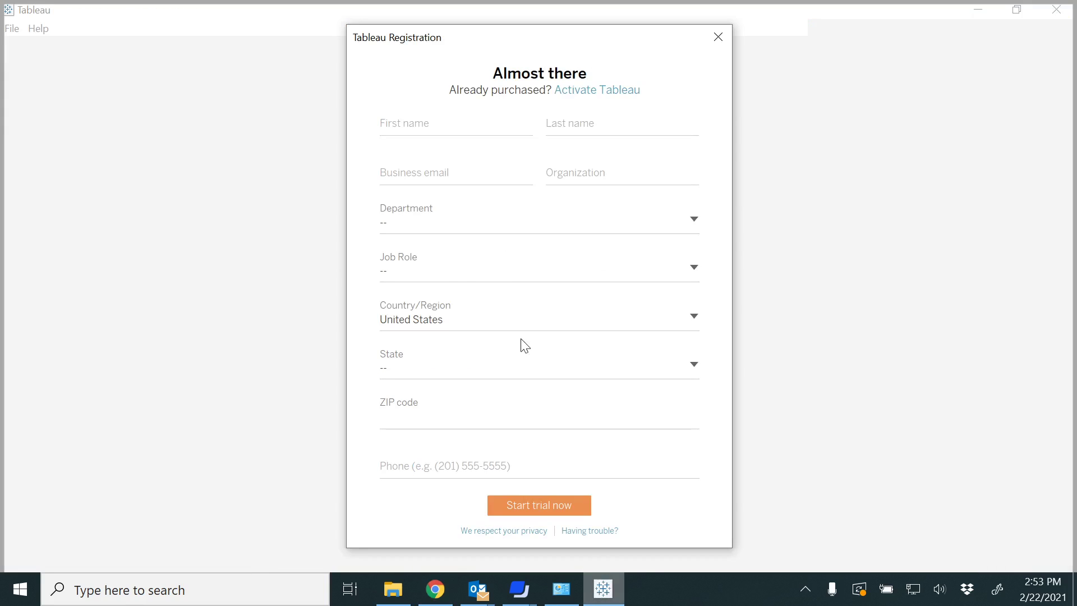
Activate Tableau with a product key by pasting the license key, and continue past the registration to the start page
click(592, 95)
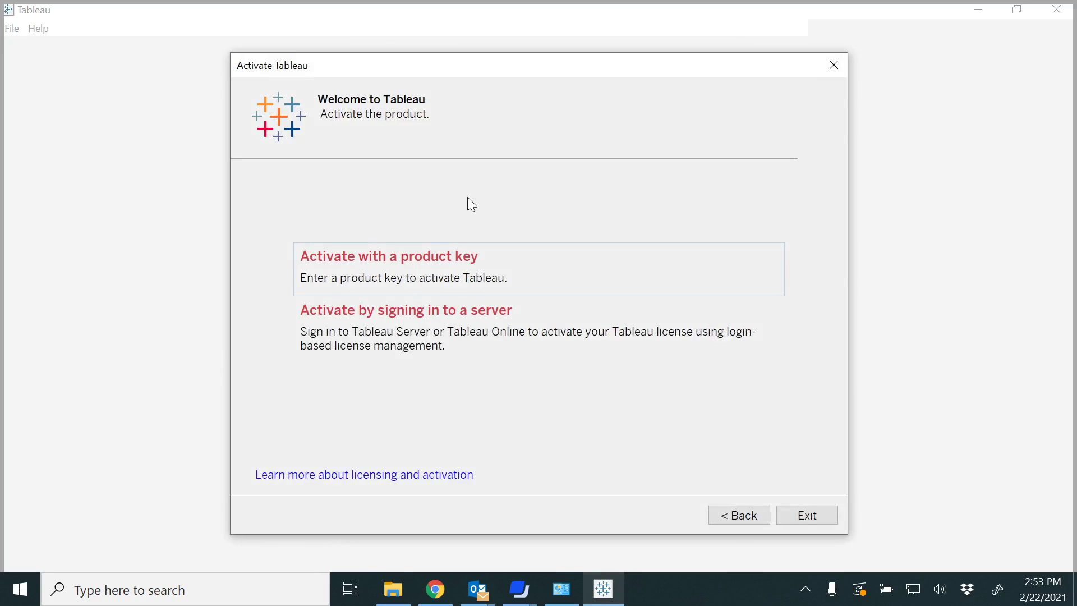
click(733, 520)
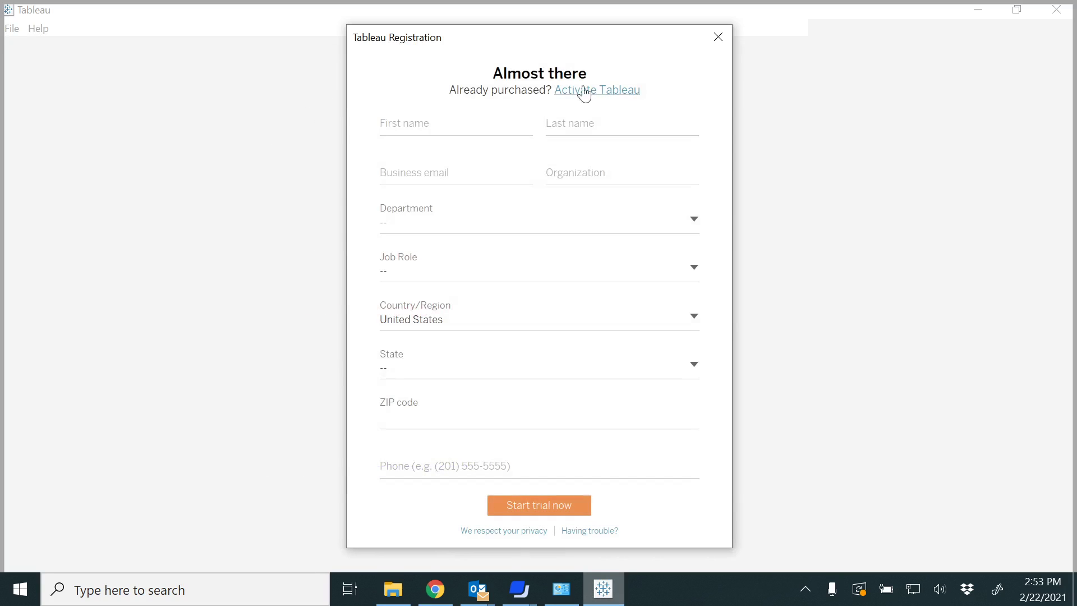
click(597, 94)
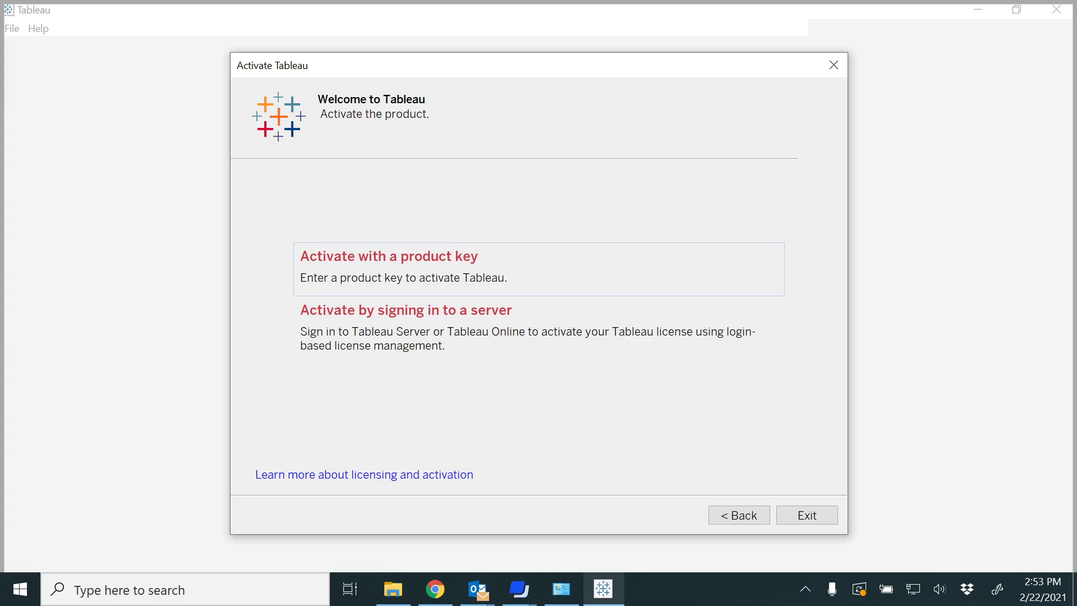
click(477, 589)
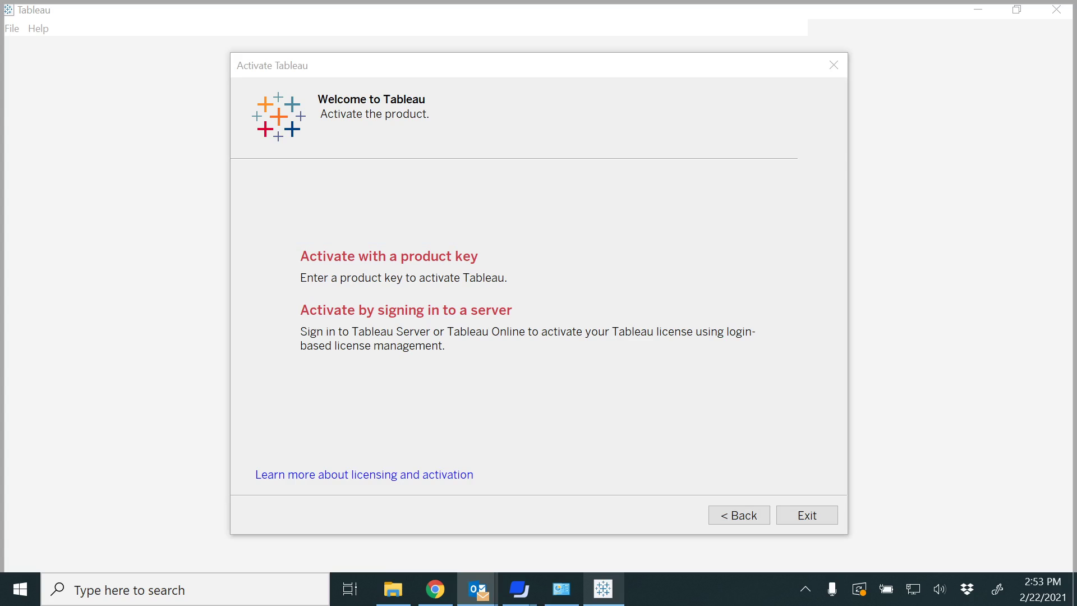
click(413, 246)
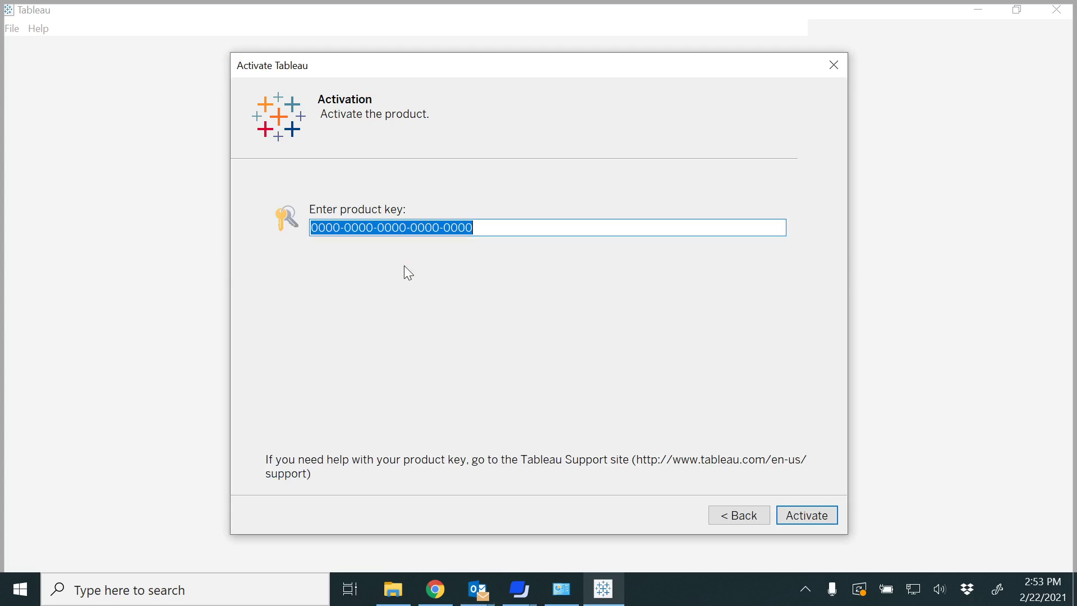
key(ctrl+v)
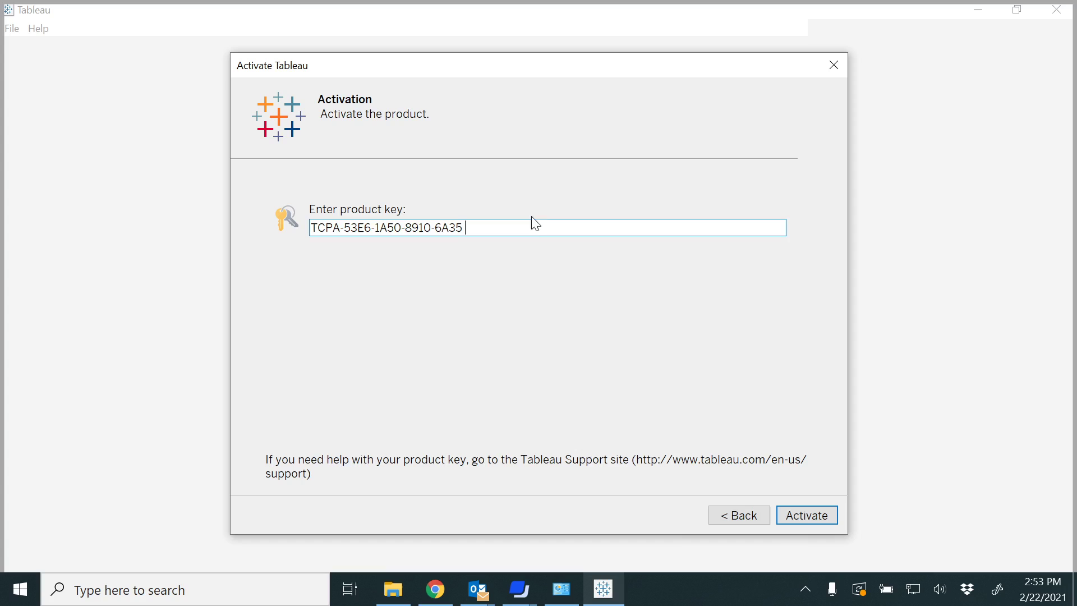
click(803, 520)
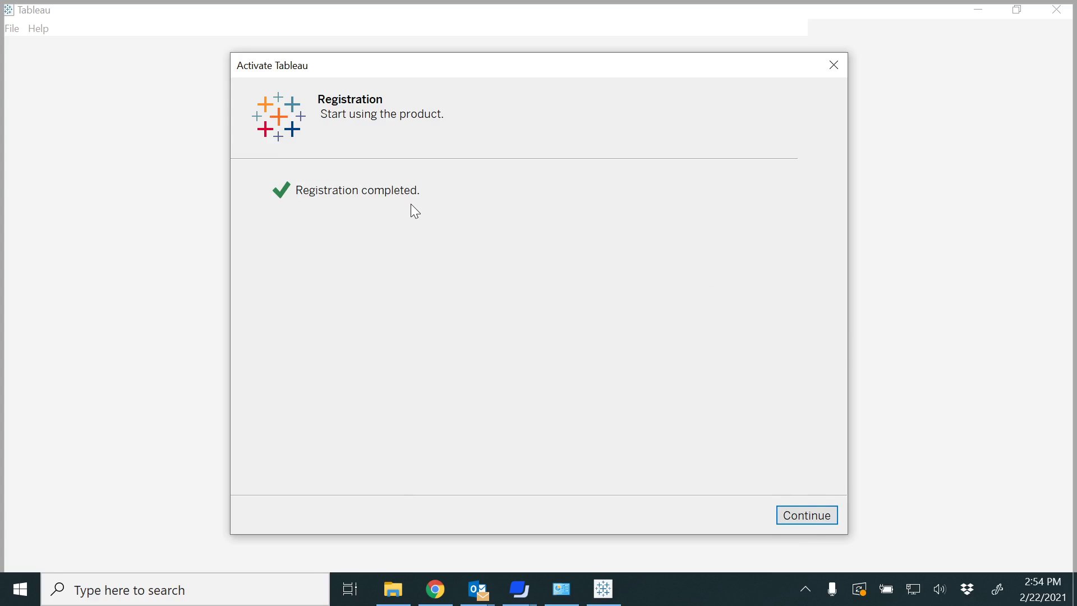
click(809, 517)
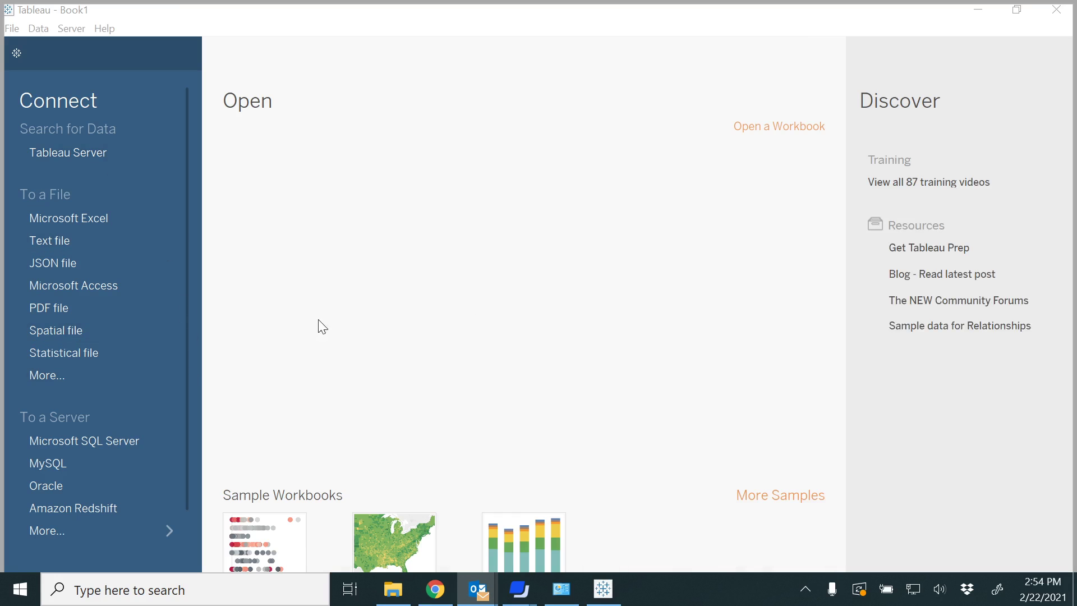
scroll(147, 343, down, 1)
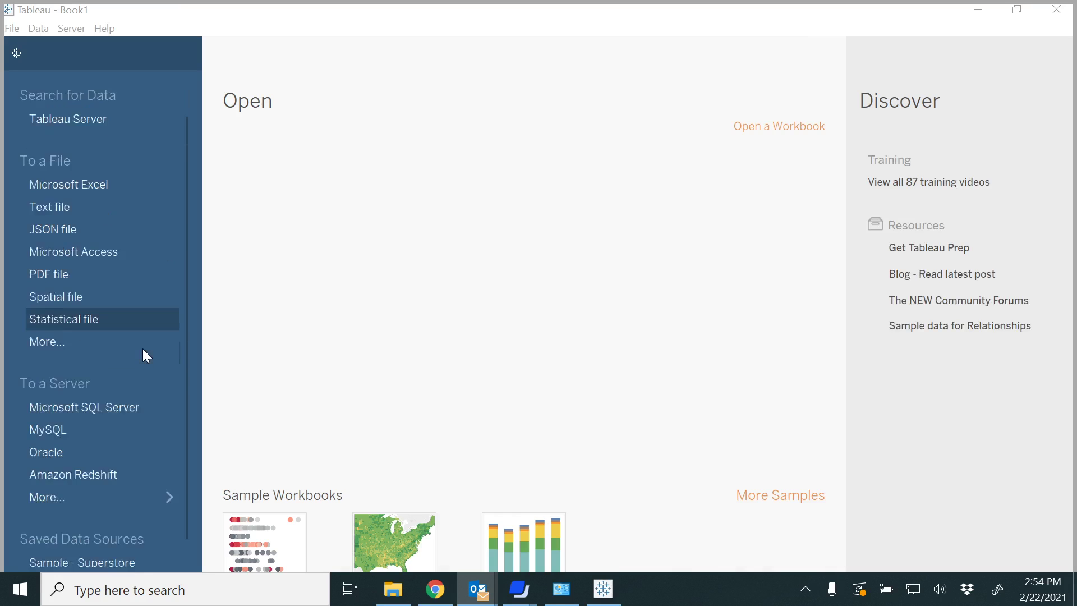
scroll(143, 348, up, 1)
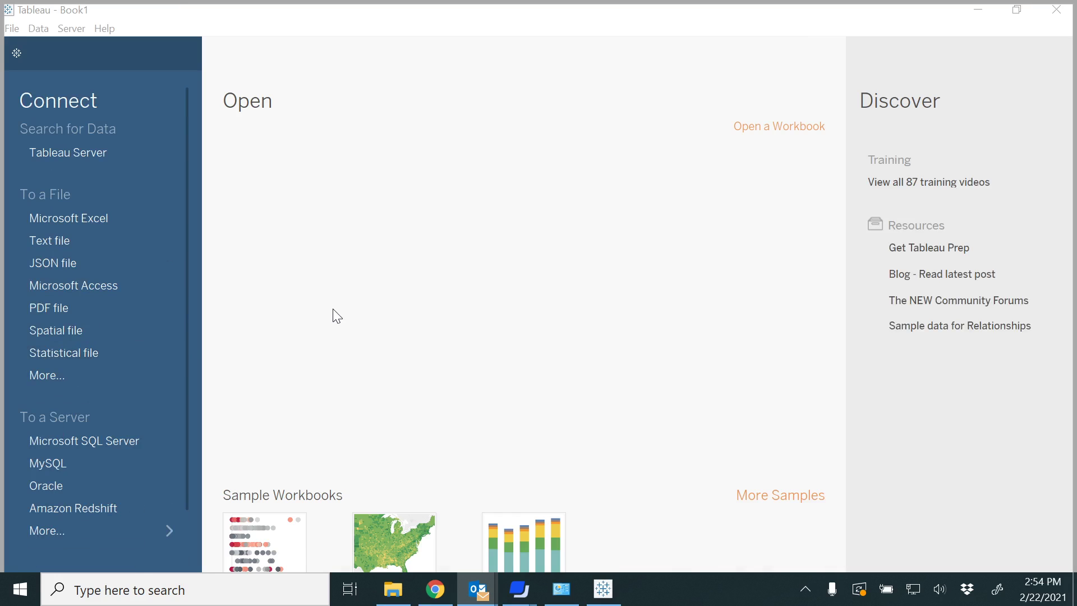